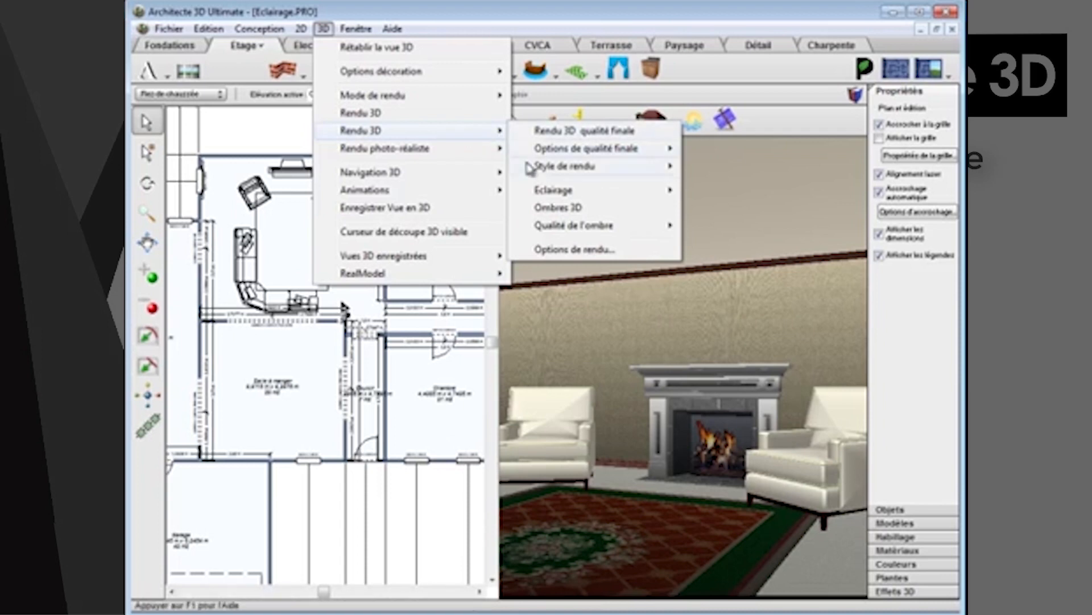
- Set the 3D lighting to night and place a ceiling light just in front of the living room fireplace
mouse_move(531, 190)
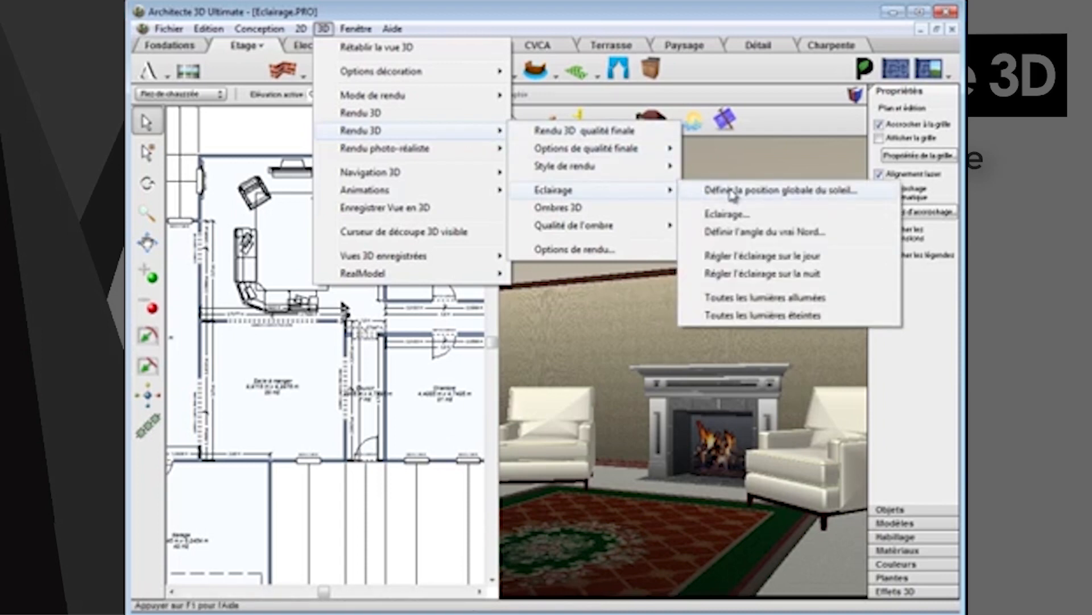
left_click(732, 275)
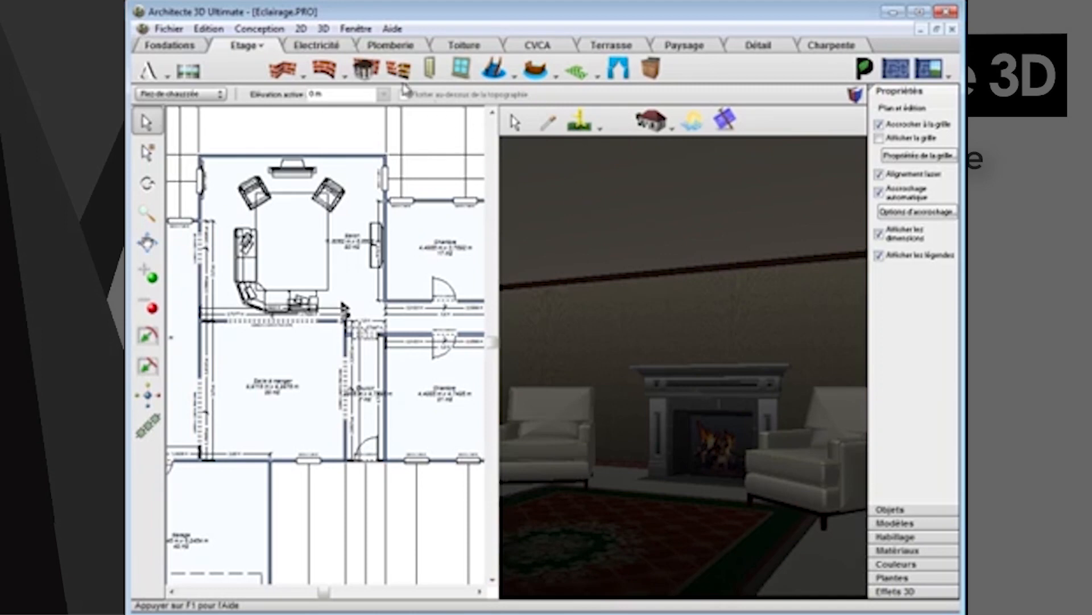
left_click(330, 48)
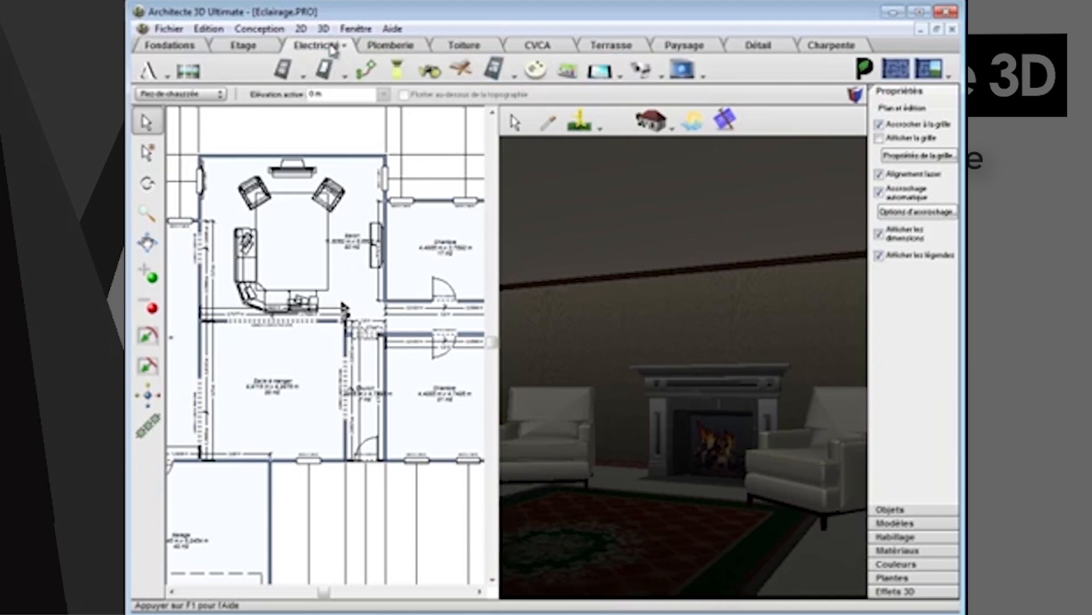
left_click(397, 71)
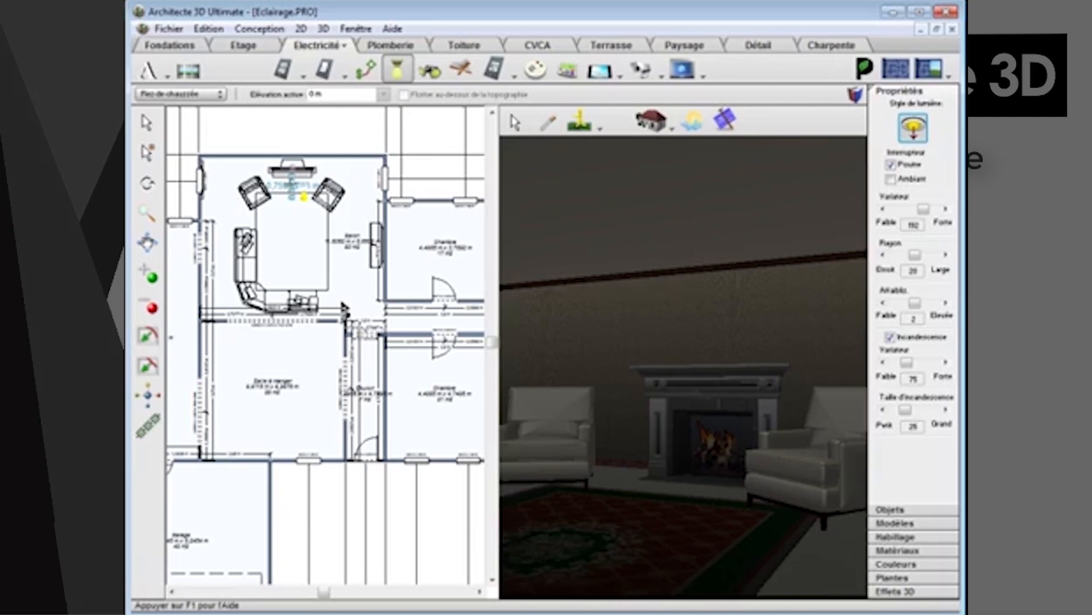
left_click(291, 183)
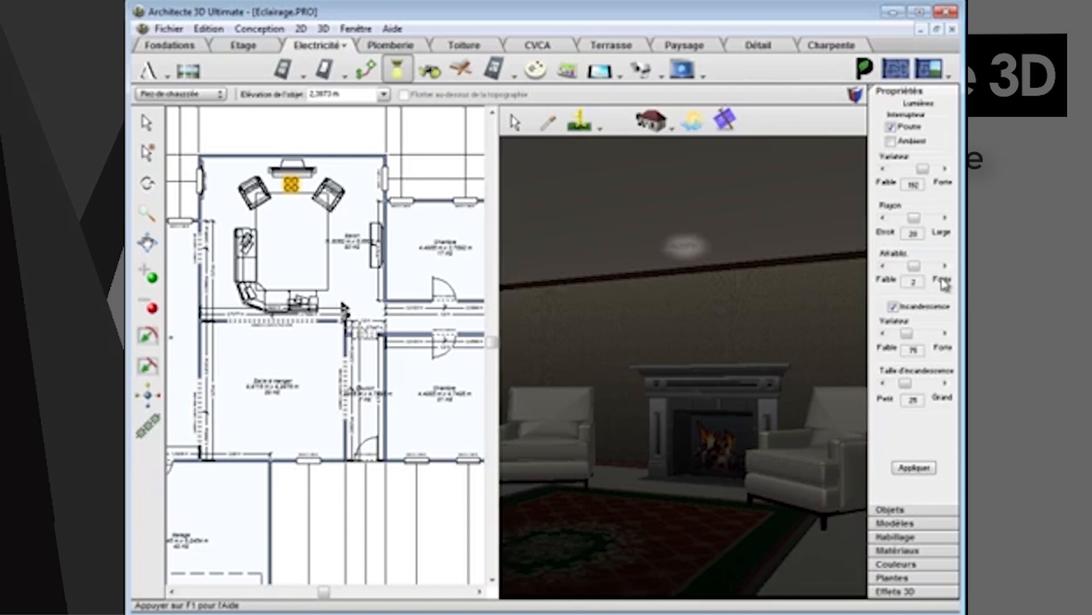
- Set the new light's dimmer (Variateur) to 220, its radius (Rayon) to 5 and its attenuation to 0, and apply
left_click(945, 169)
left_click(944, 168)
left_click(945, 169)
left_click(944, 168)
left_click(945, 168)
left_click(945, 168)
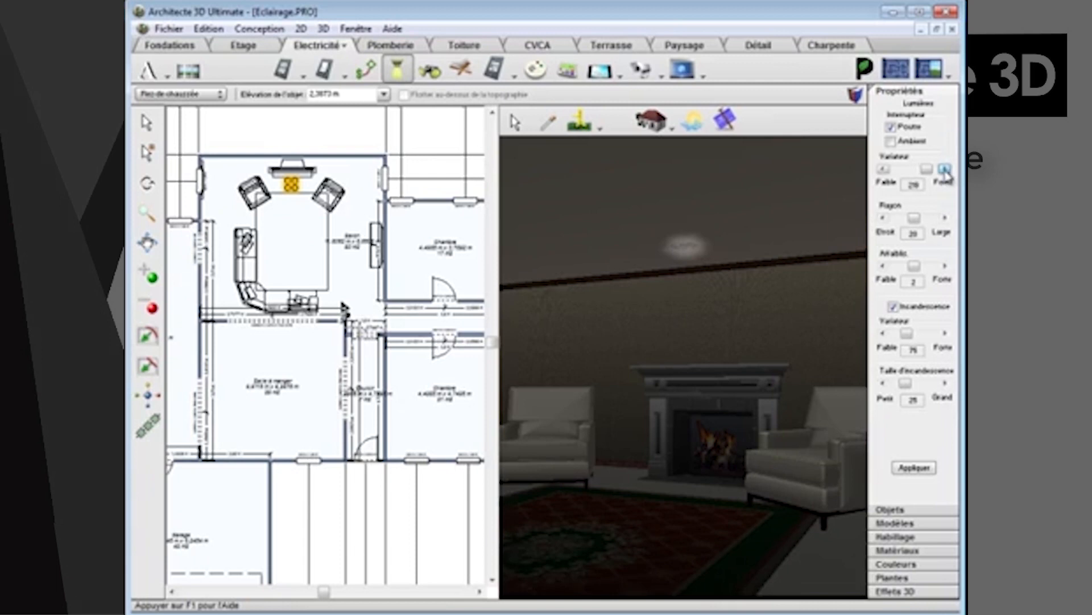
left_click_drag(914, 218, 905, 217)
left_click(883, 219)
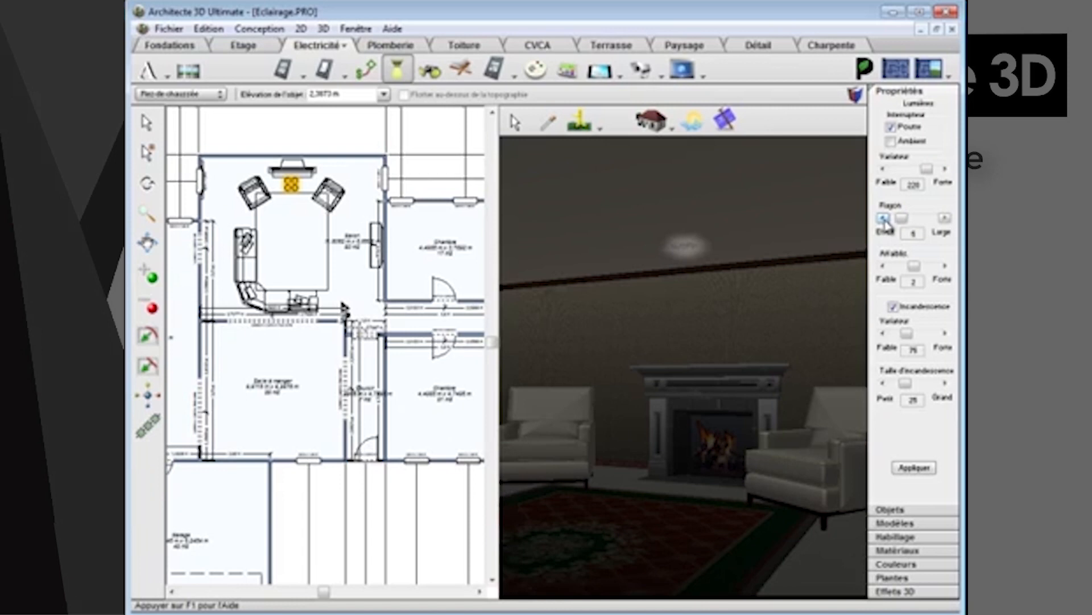
left_click_drag(914, 266, 890, 267)
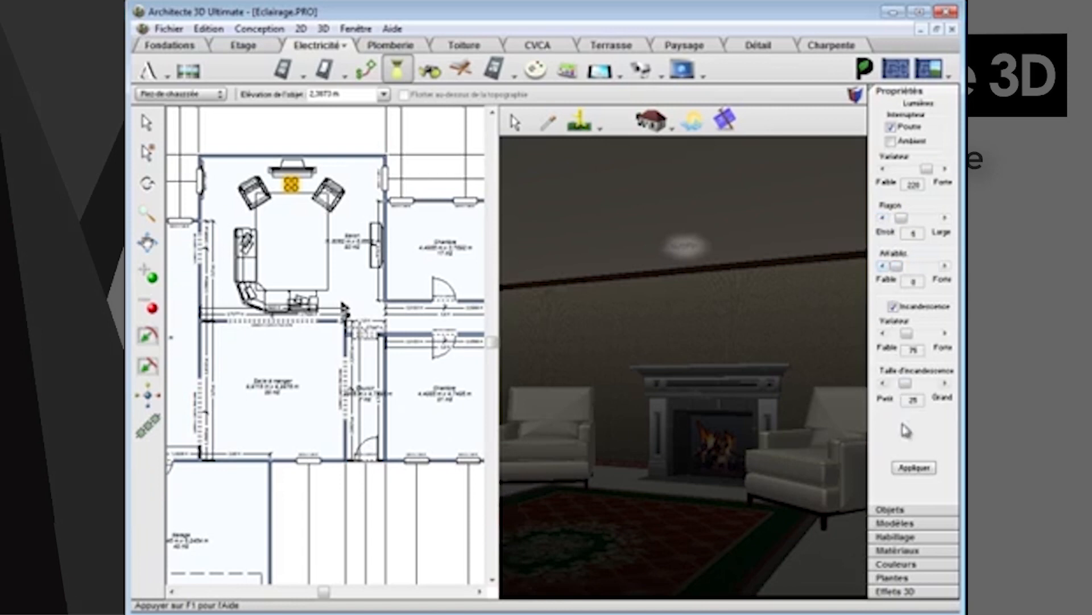
left_click(913, 469)
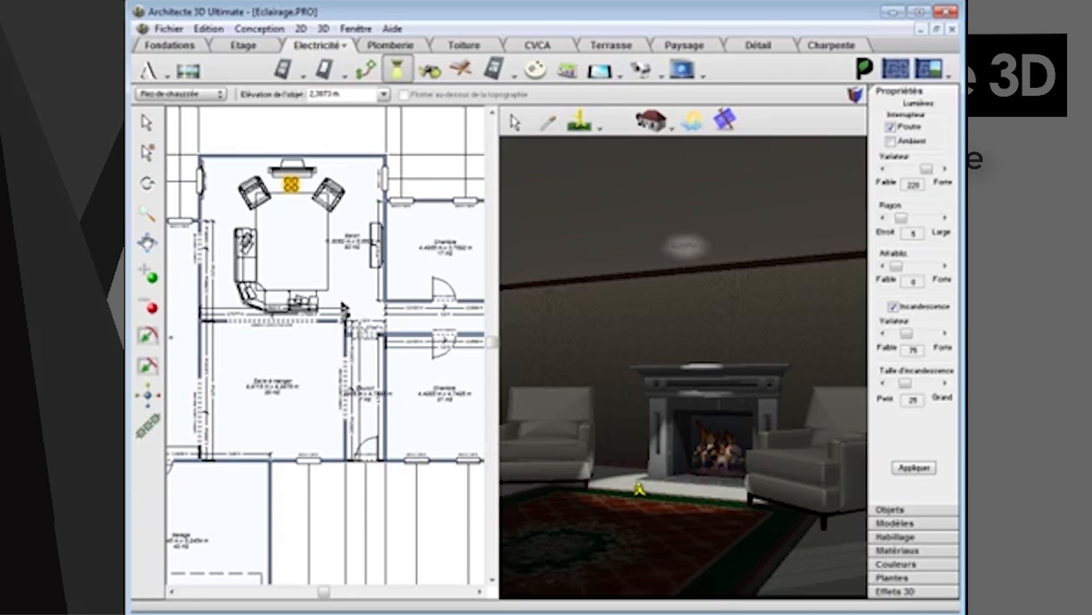
- Widen the ceiling light's radius to 23 and apply the change to the 3D view
left_click_drag(902, 219, 917, 219)
left_click(944, 218)
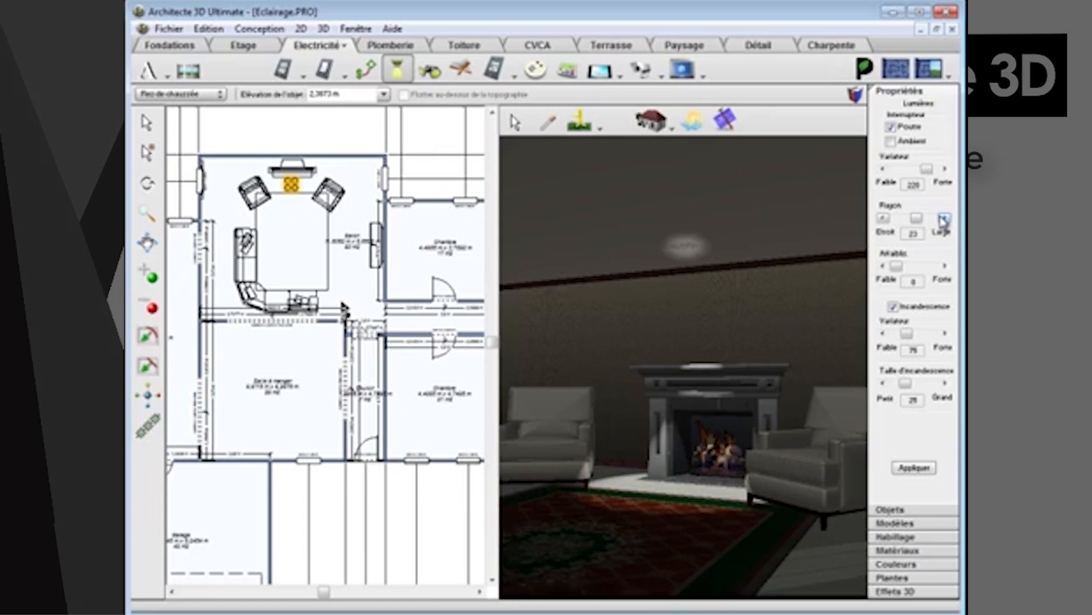
left_click(913, 468)
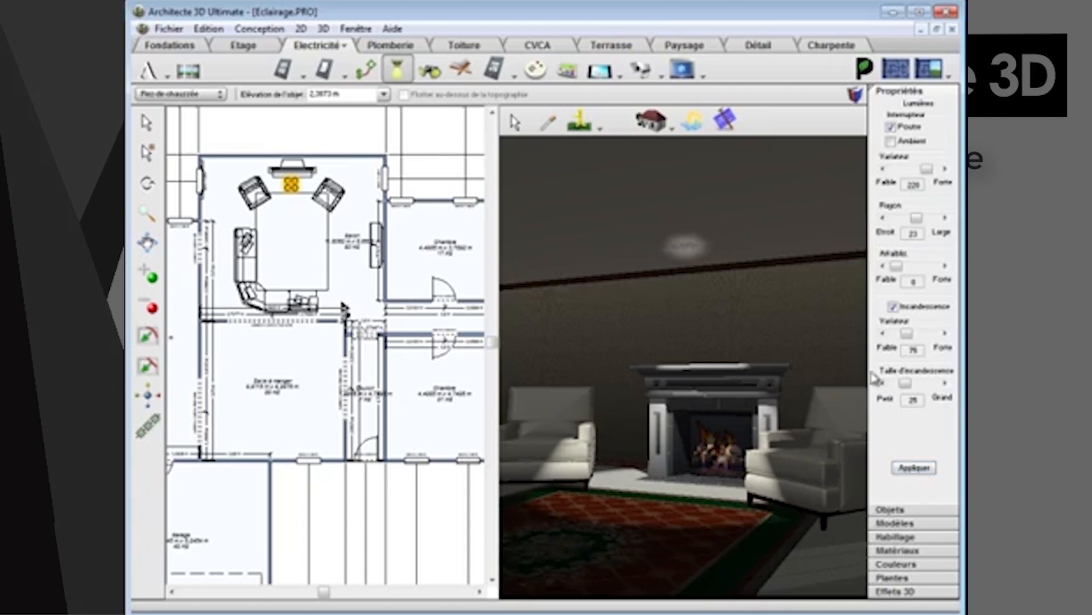
- Raise the ceiling light's attenuation to 3 and apply it
left_click(945, 266)
left_click(945, 265)
left_click(945, 266)
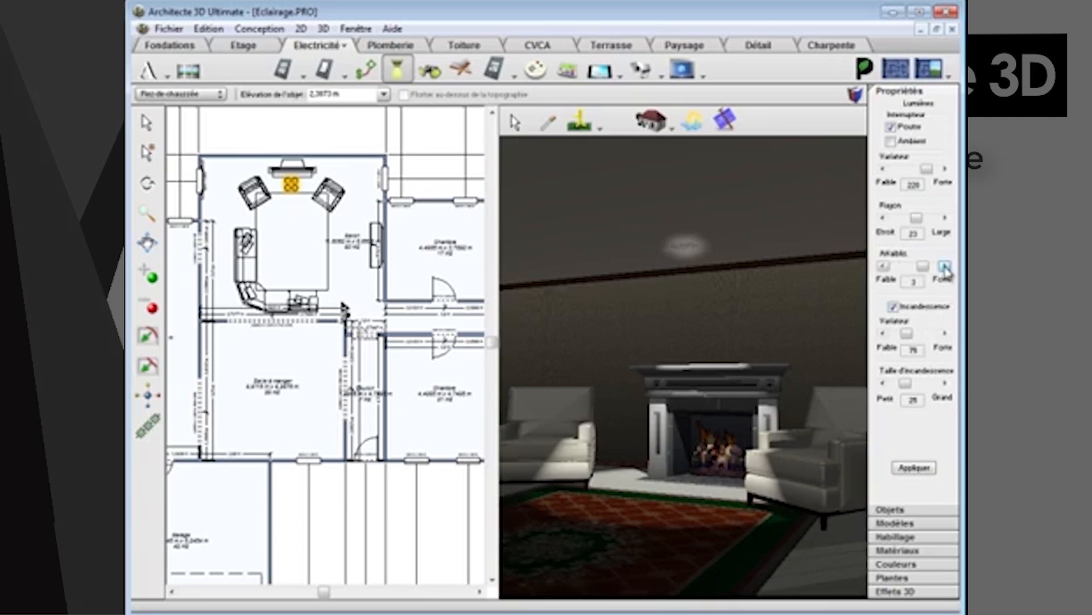
left_click(914, 467)
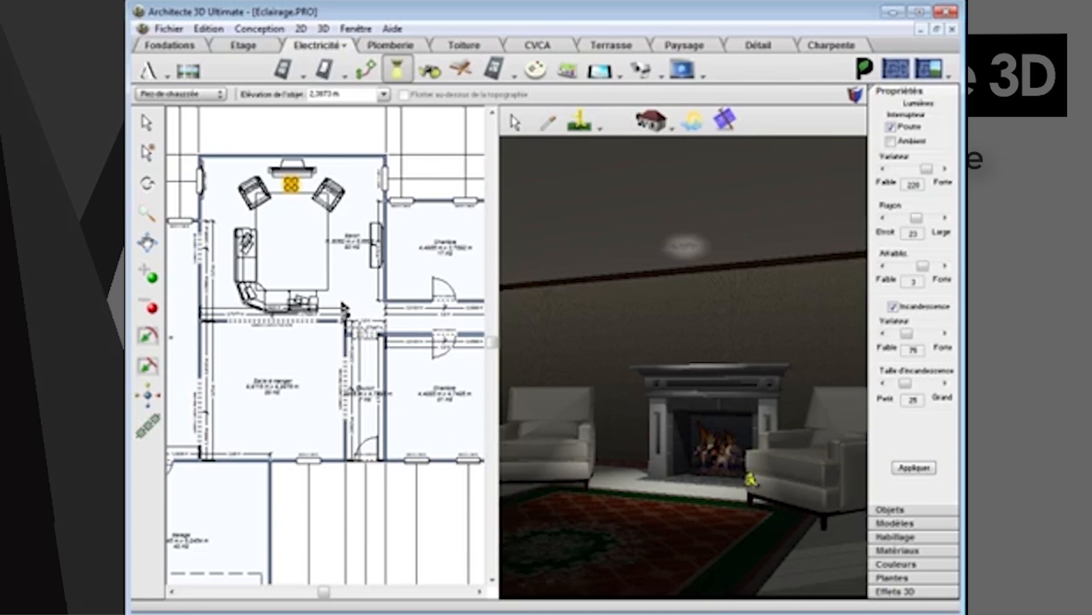
- Set the ceiling light's attenuation to 2 and its radius to 40, and apply both
left_click(884, 266)
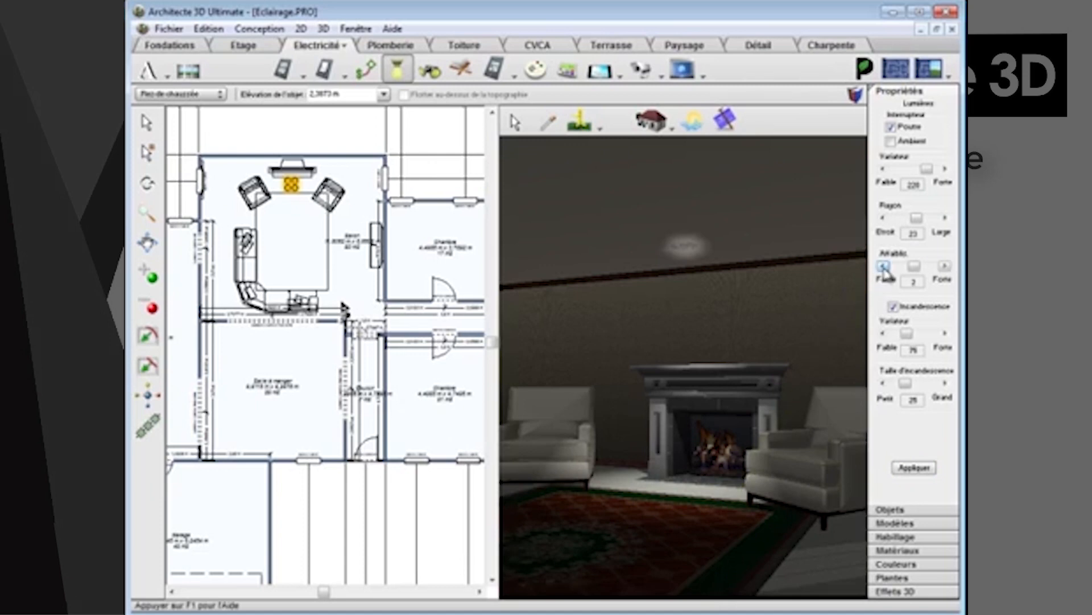
left_click_drag(916, 218, 924, 219)
left_click(944, 219)
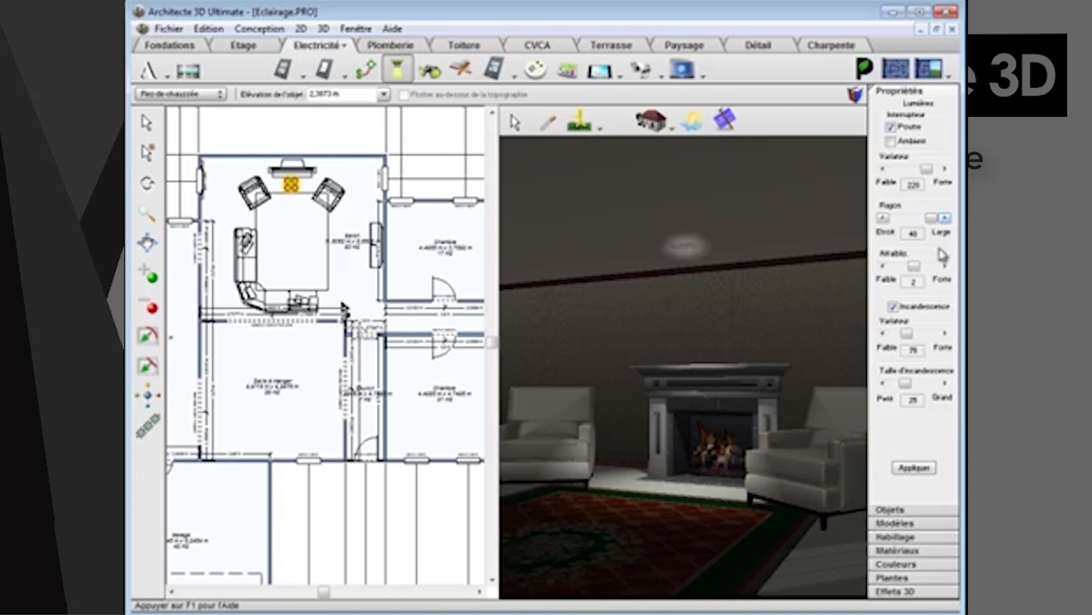
left_click(913, 468)
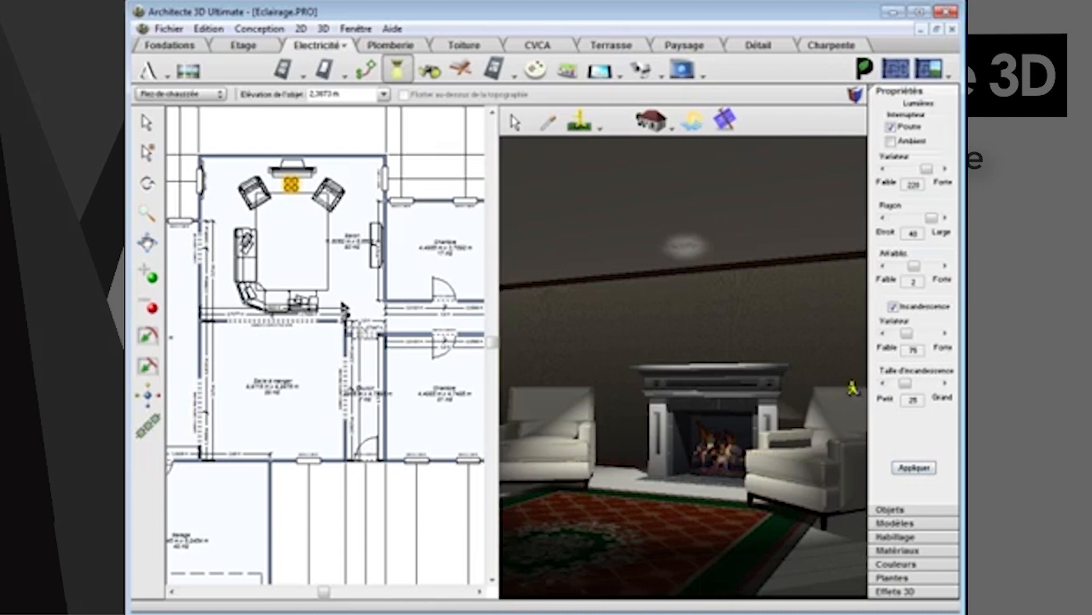
- Reduce the ceiling light's radius to 26, turn on its ambient (Ambiant) lighting as well, and apply the changes
left_click_drag(924, 219, 917, 220)
left_click(944, 219)
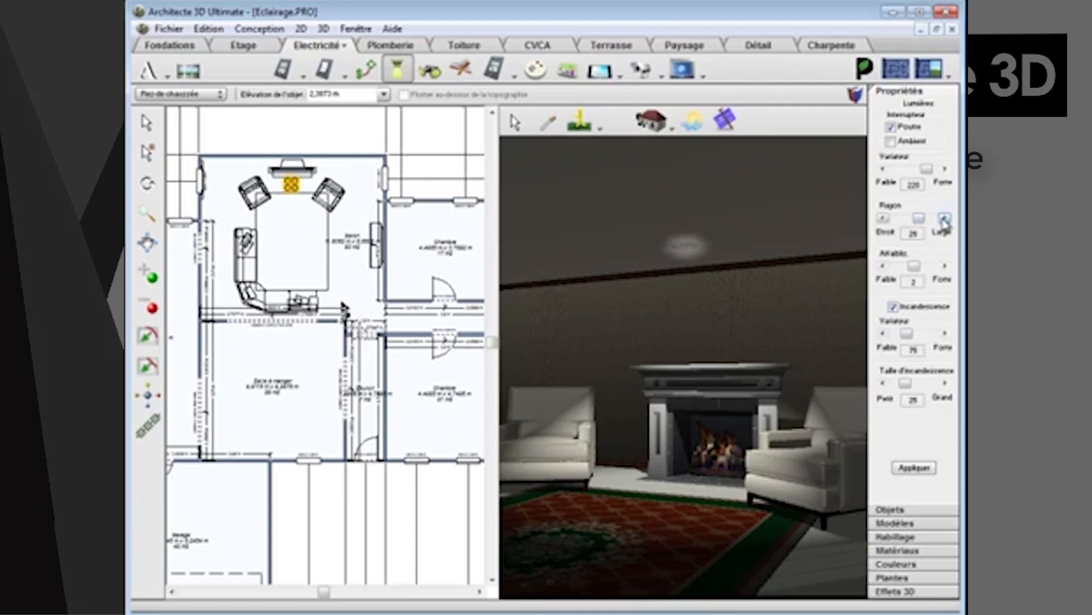
left_click(910, 469)
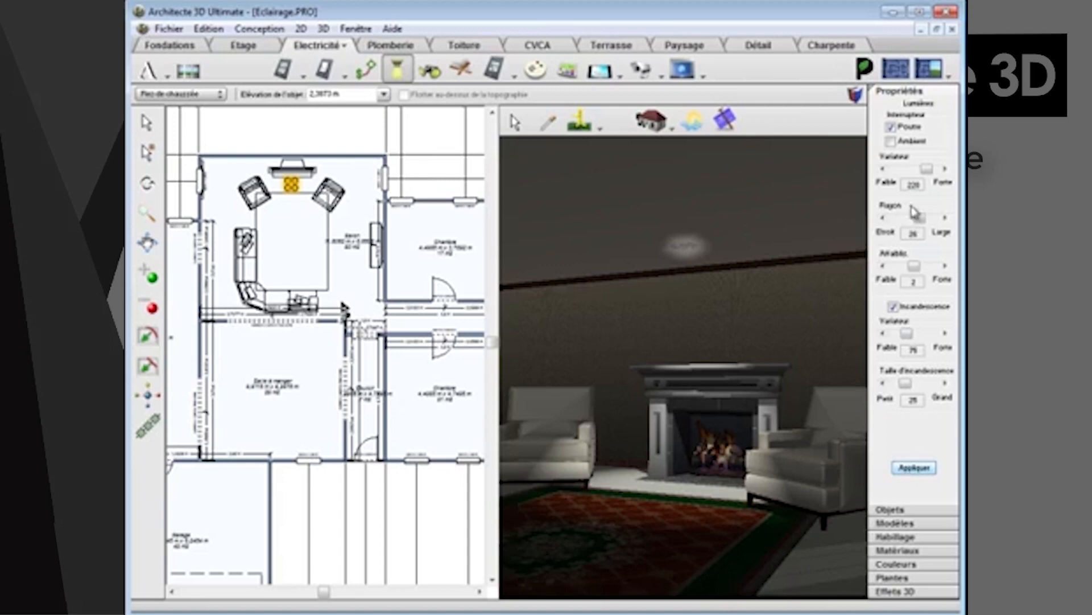
left_click(893, 141)
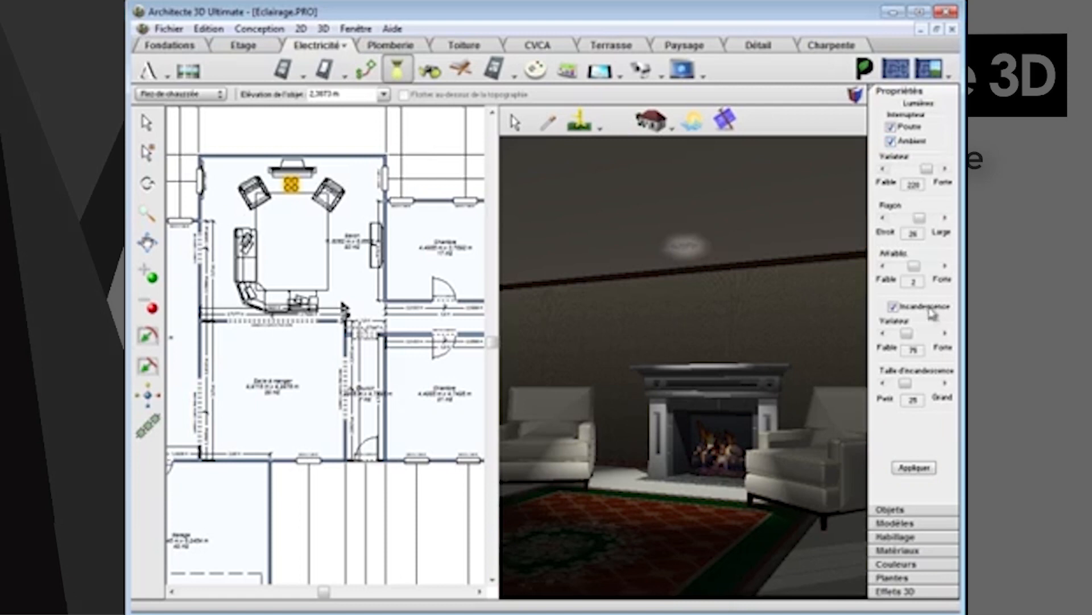
left_click(925, 470)
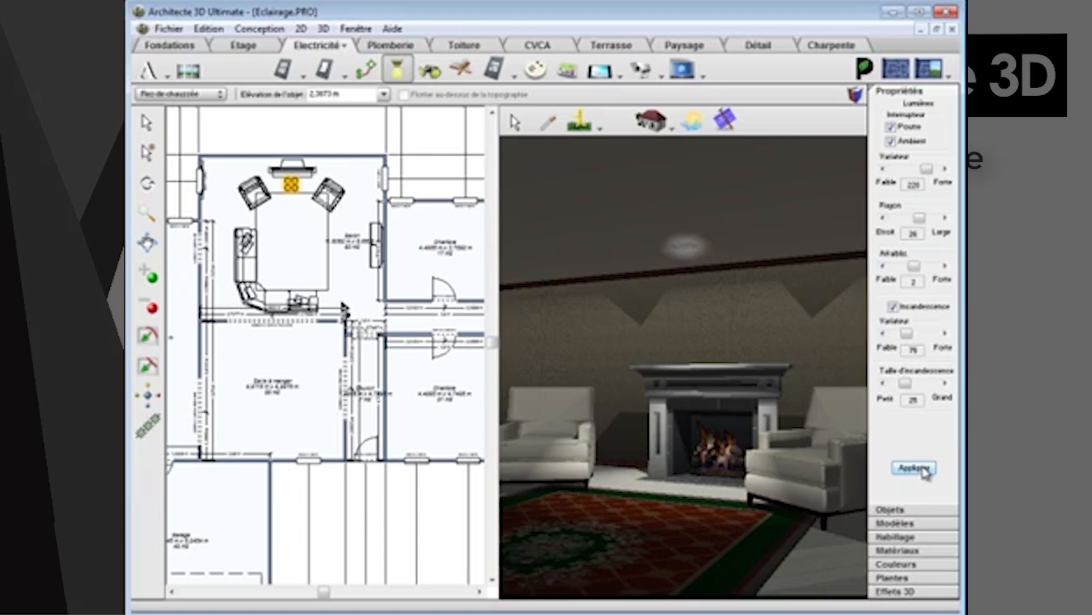
- Switch the 3D scene's lighting to day (Régler l'éclairage sur le jour)
left_click(324, 29)
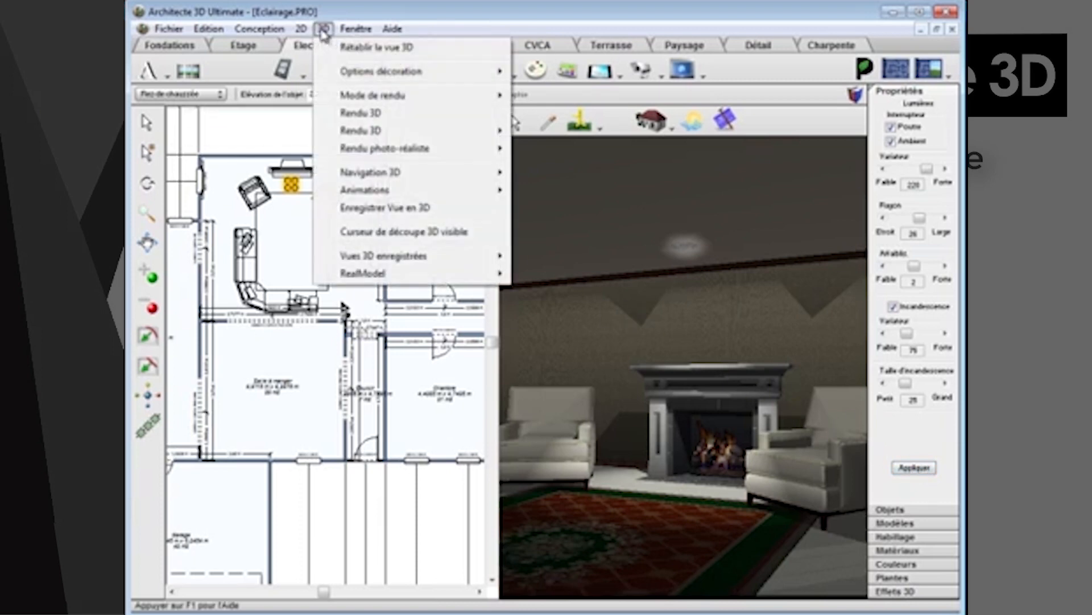
mouse_move(341, 132)
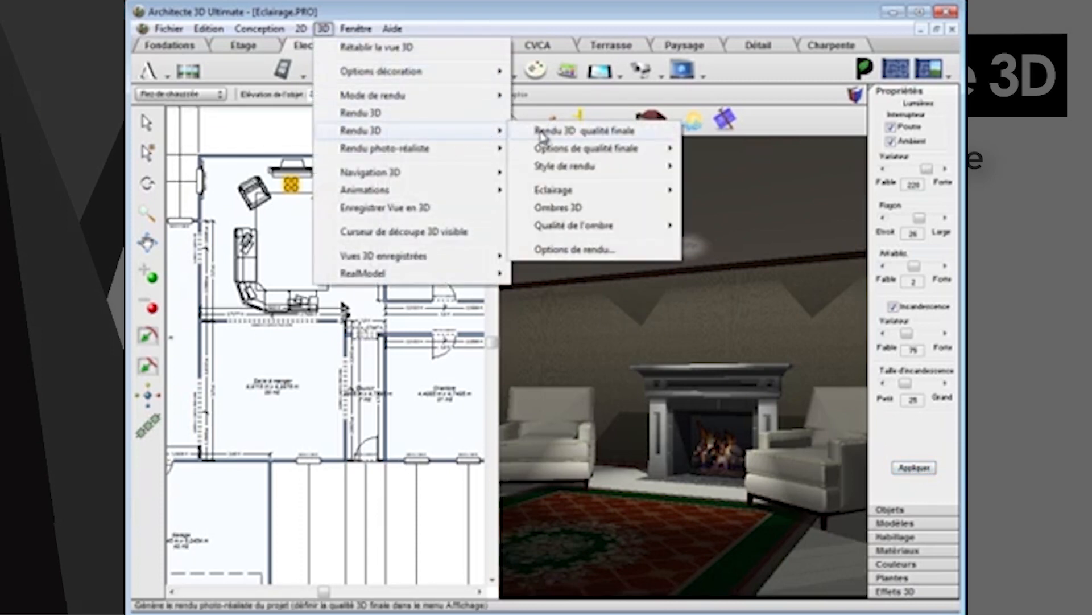
mouse_move(545, 194)
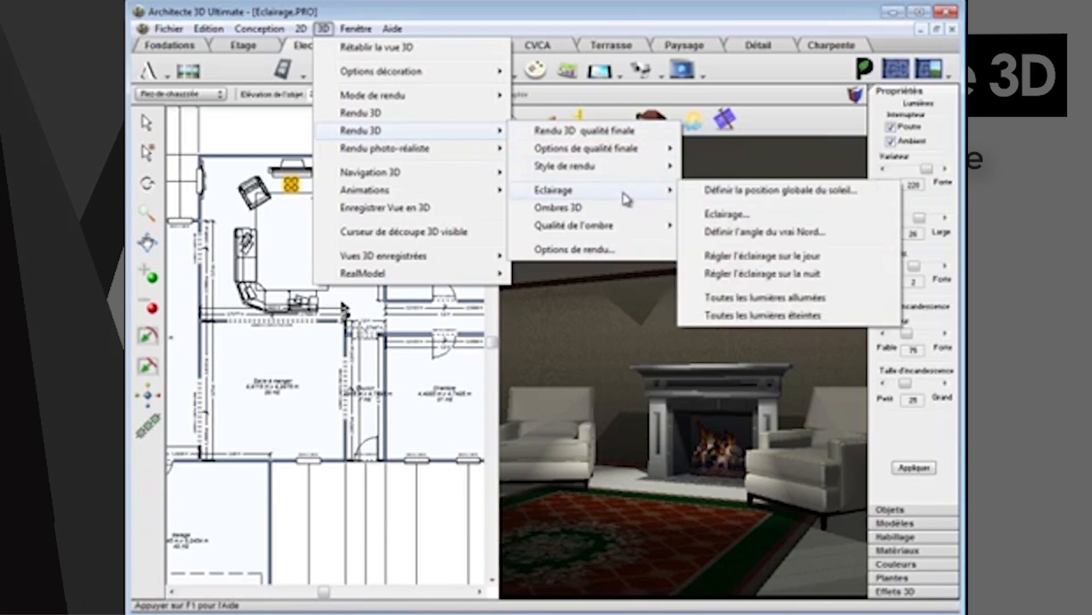
left_click(717, 255)
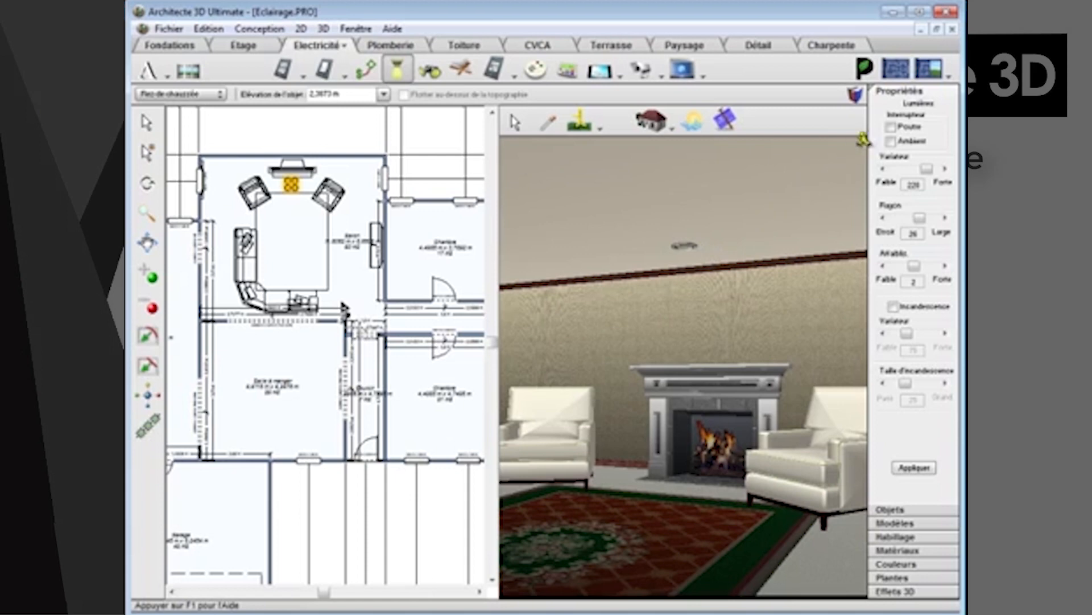
- Show the living room in the full 3D view and move closer to the fireplace
left_click(941, 71)
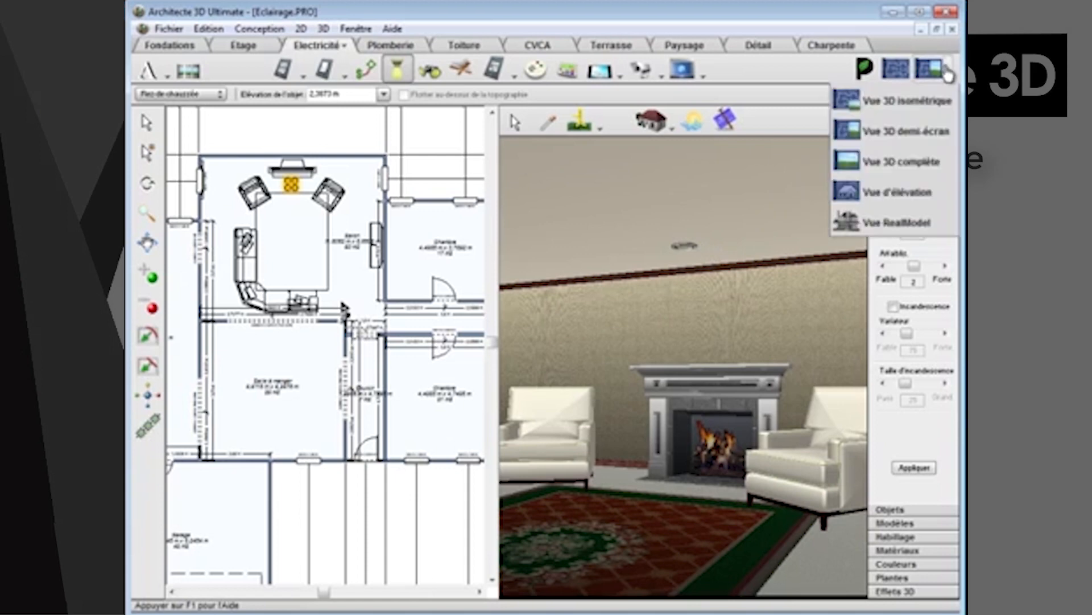
left_click(898, 165)
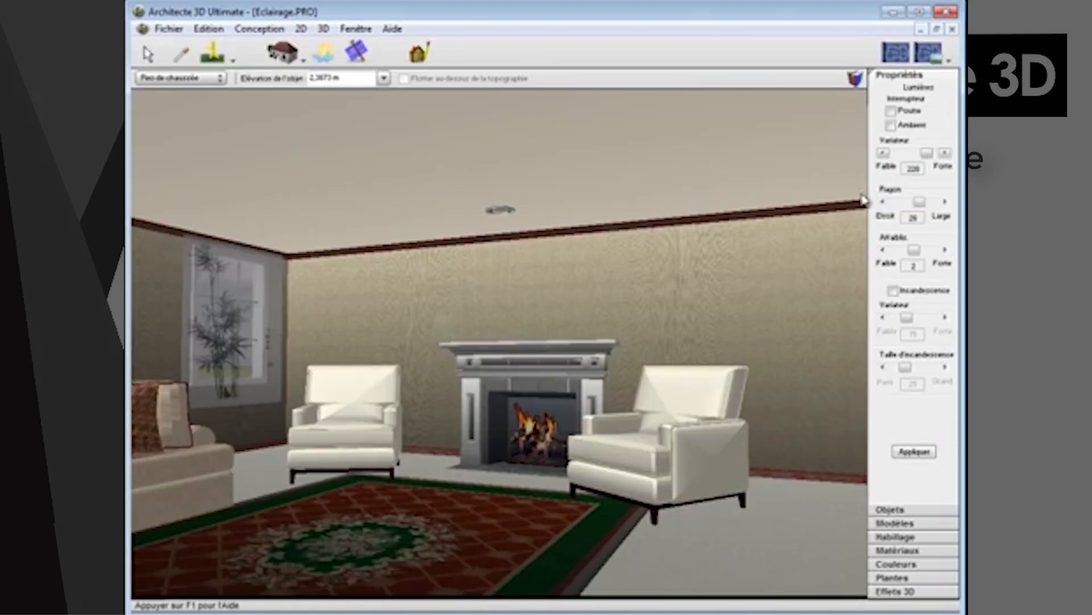
mouse_move(445, 551)
left_mouse_down()
mouse_move(446, 530)
mouse_move(452, 538)
left_mouse_up()
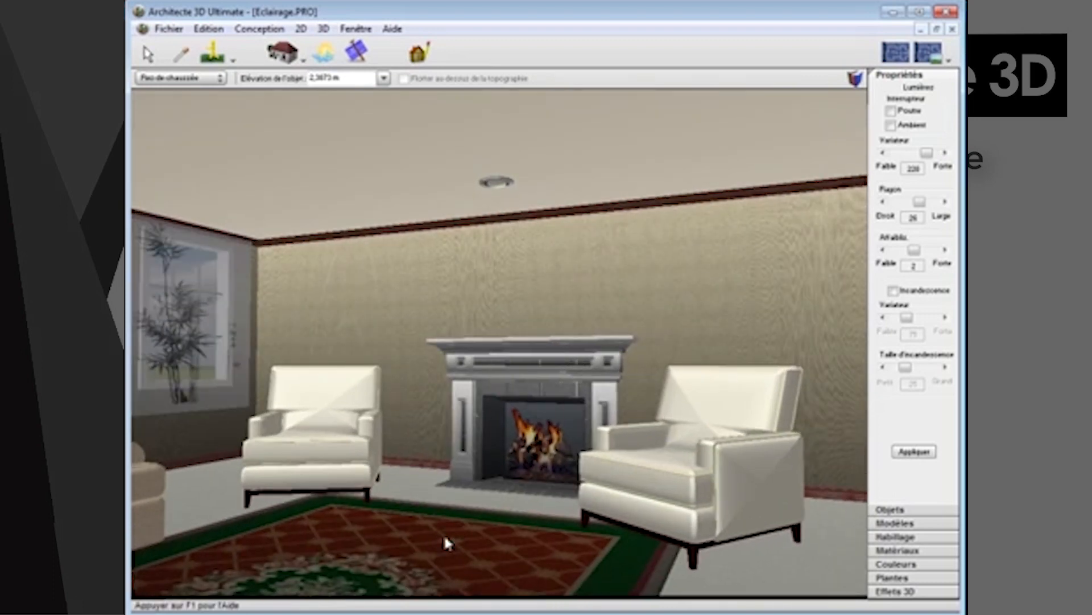
- In the 3D lighting settings (Eclairage 3D), slightly increase the ambient light's intensity and slightly lower its luminosity
left_click(326, 30)
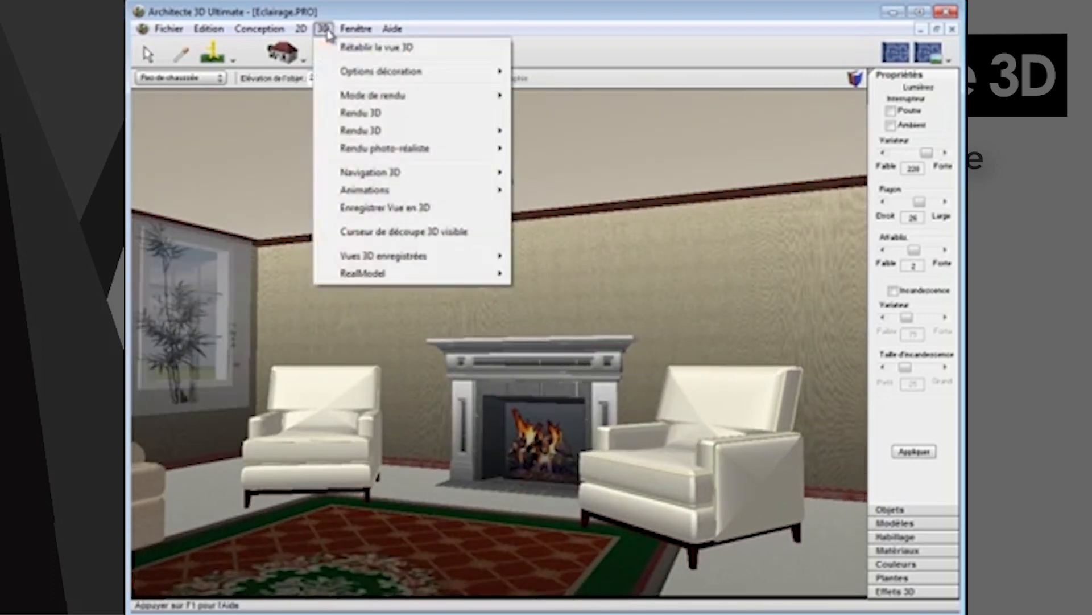
mouse_move(340, 135)
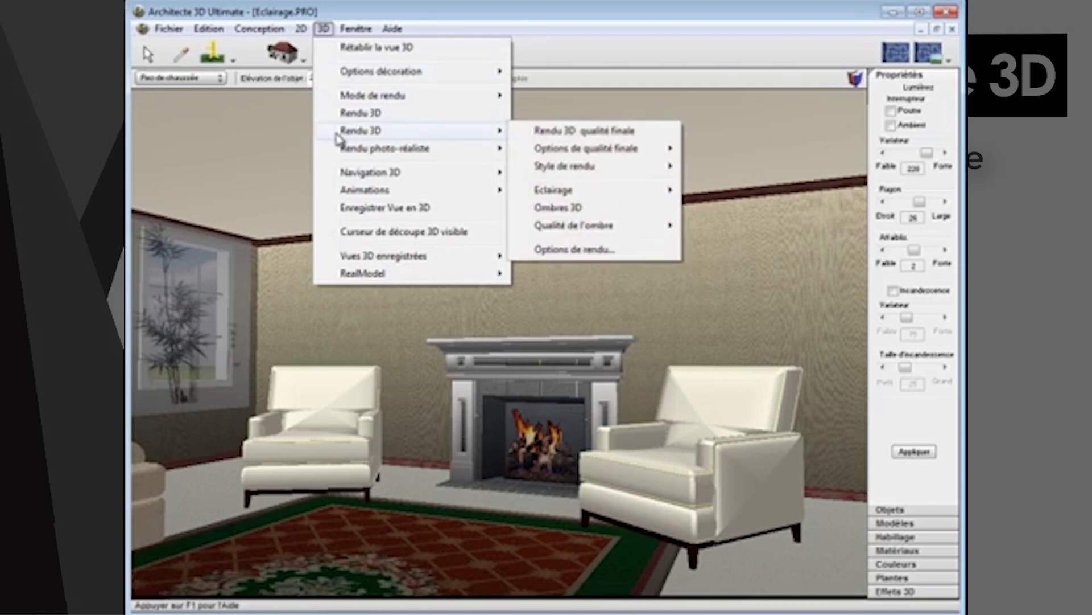
mouse_move(544, 196)
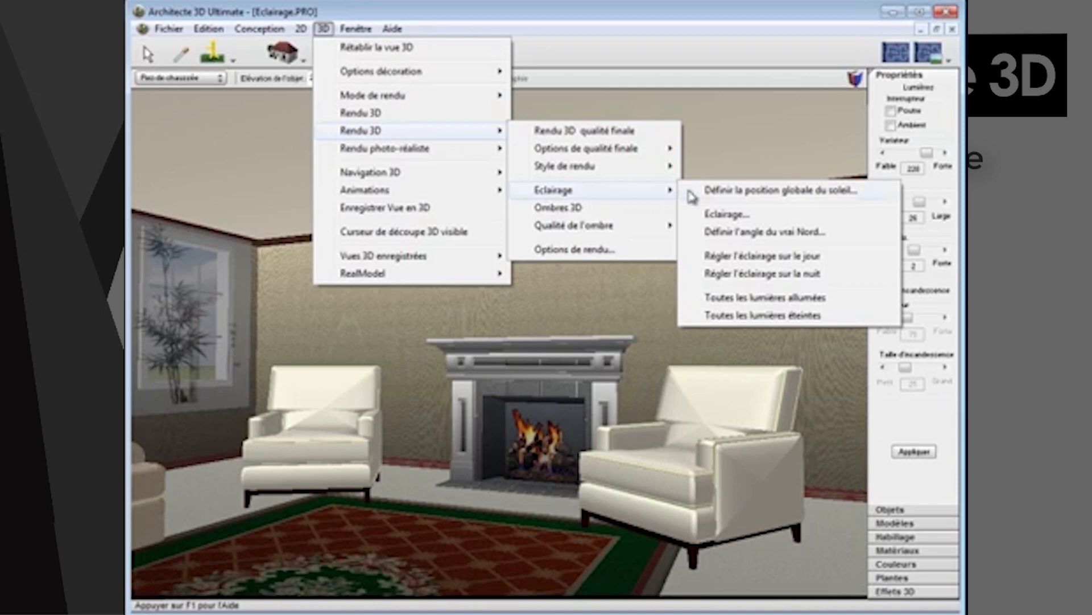
left_click(713, 215)
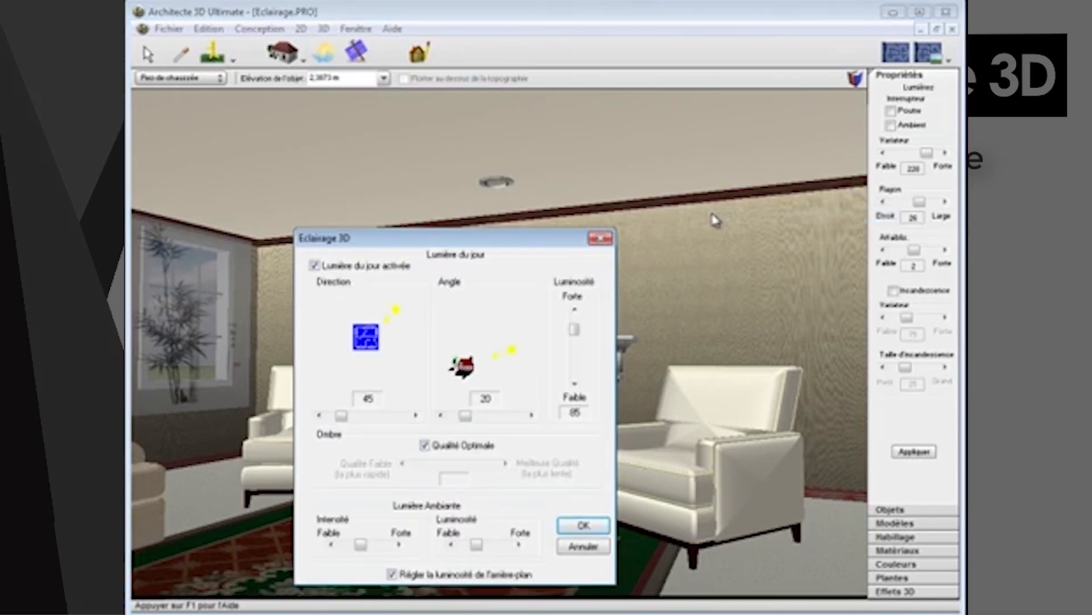
left_click_drag(364, 547, 372, 549)
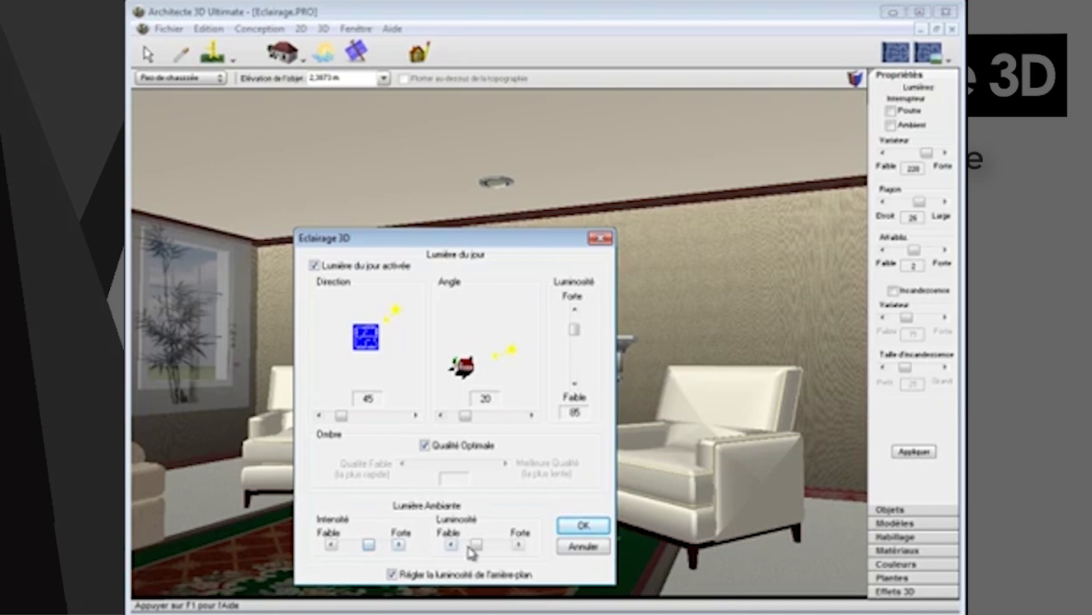
left_click_drag(476, 545, 469, 545)
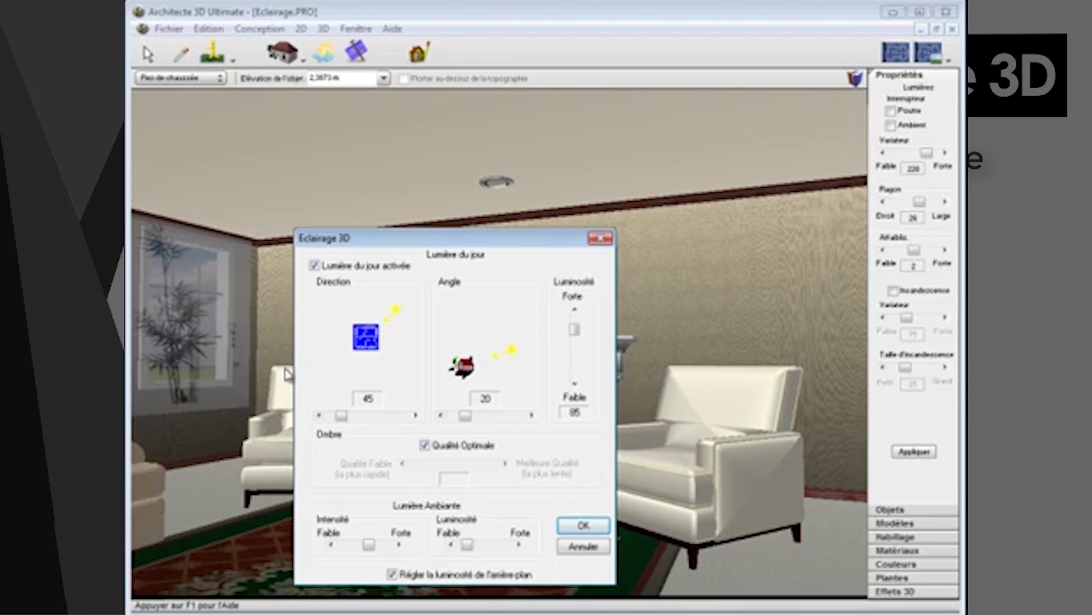
- Set the daylight direction to 331 and accept the 3D lighting settings
left_click_drag(342, 416, 406, 424)
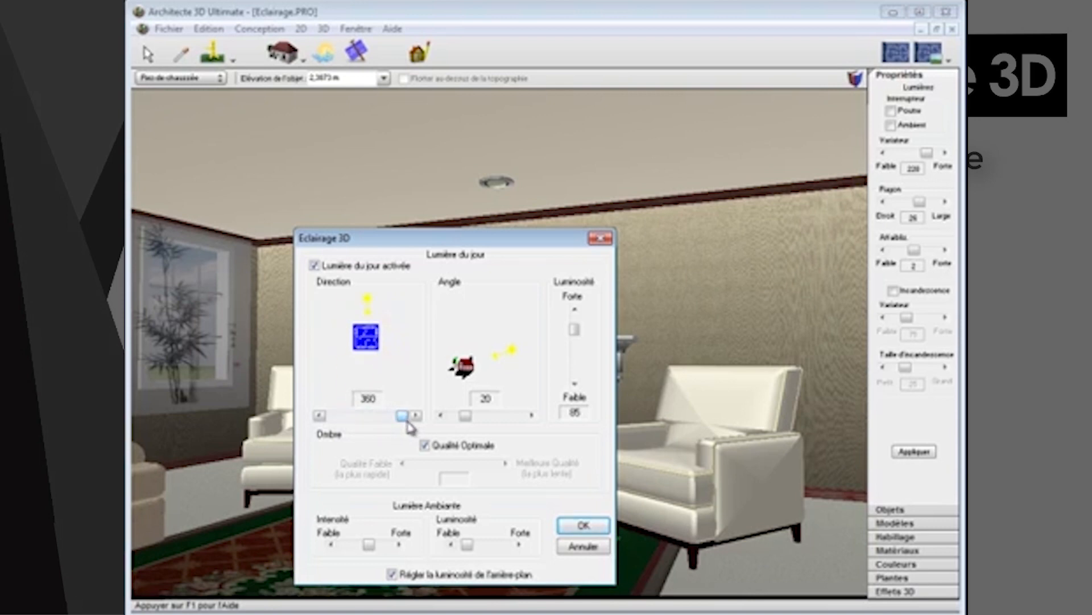
mouse_move(407, 422)
left_mouse_down()
mouse_move(389, 422)
mouse_move(401, 422)
left_mouse_up()
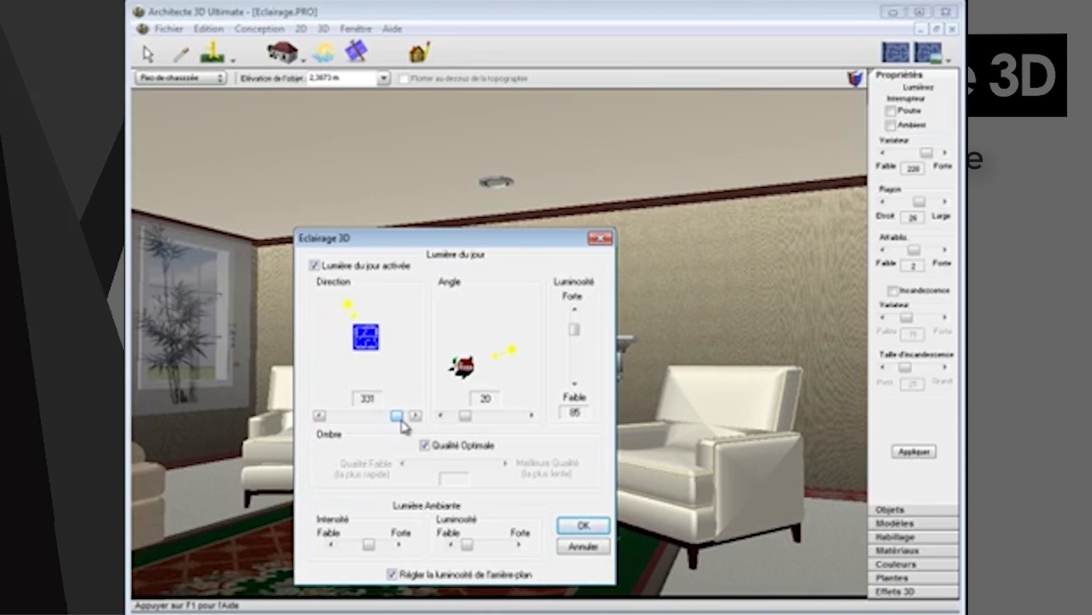
left_click(567, 523)
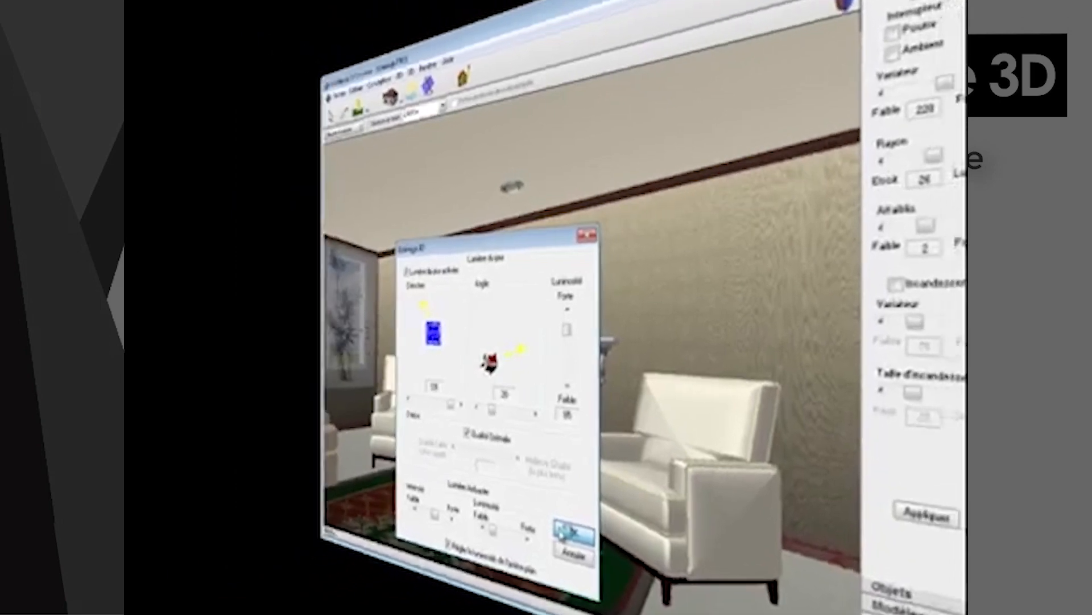